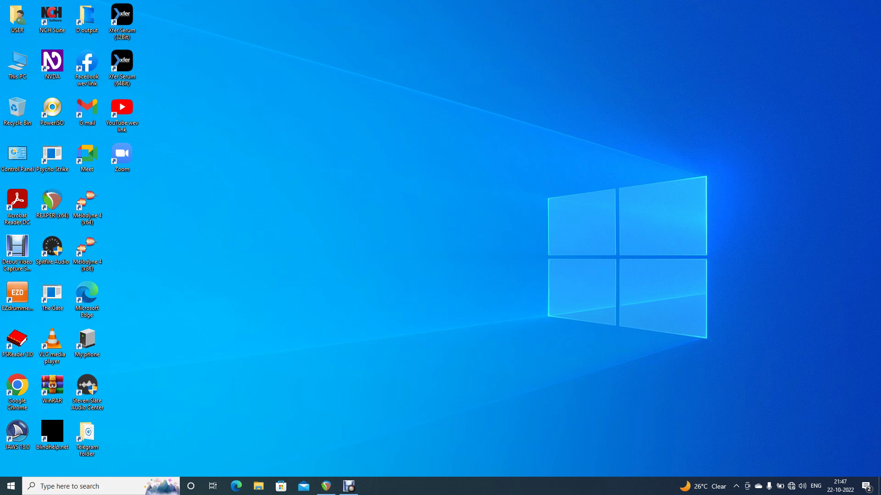
Step: Switch to REAPER, slow the project tempo so measure 2 starts at 0:03.380, and check it in playback from the start
{"action": "key", "text": "alt+Tab"}
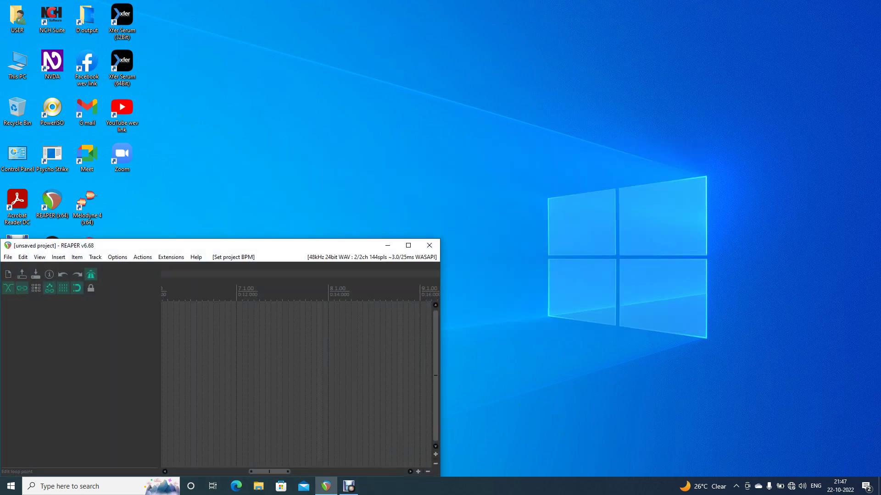
{"action": "key", "text": "Home"}
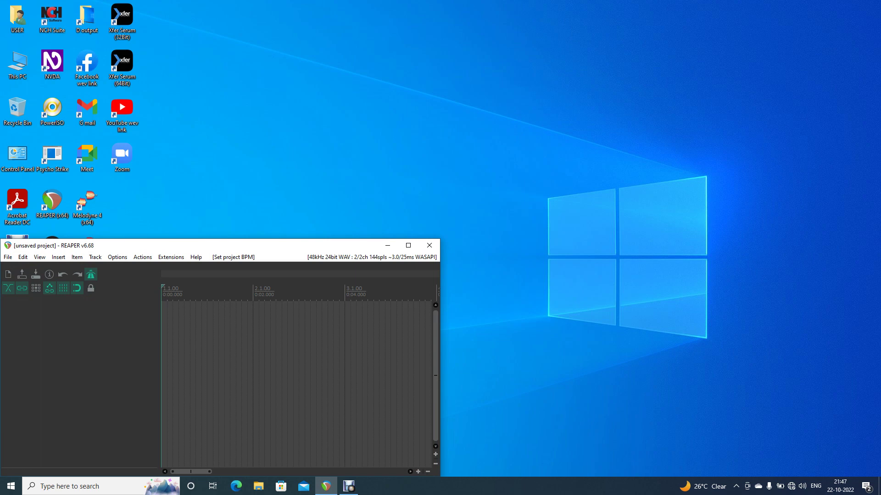
{"action": "key", "text": "ctrl+shift+m"}
{"action": "key", "text": "m"}
{"action": "key", "text": "Escape"}
{"action": "key", "text": "ctrl+z"}
{"action": "key", "text": "ctrl+alt+m"}
{"action": "key", "text": "space"}
{"action": "key", "text": "space"}
{"action": "key", "text": "t"}
{"action": "key", "text": "space"}
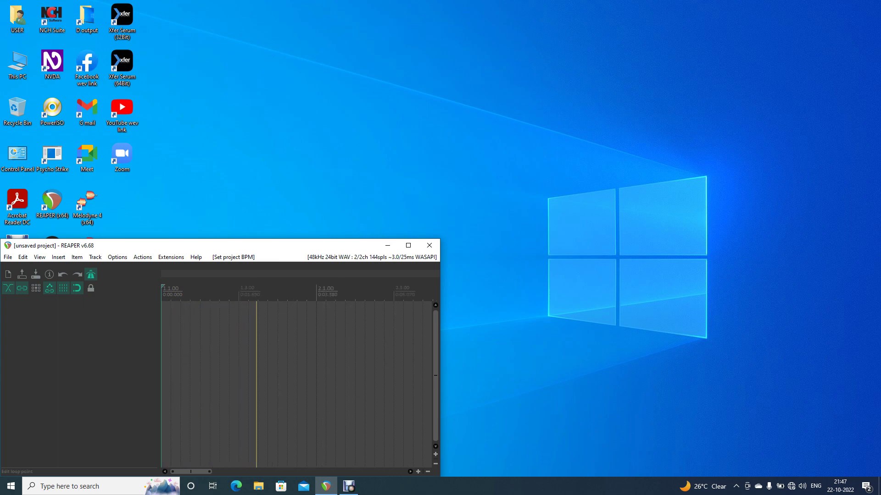
{"action": "key", "text": "space"}
Step: Insert a track from the template "Keyzone Classic Acoustic piano 1"
{"action": "key", "text": "alt+i"}
{"action": "key", "text": "Up"}
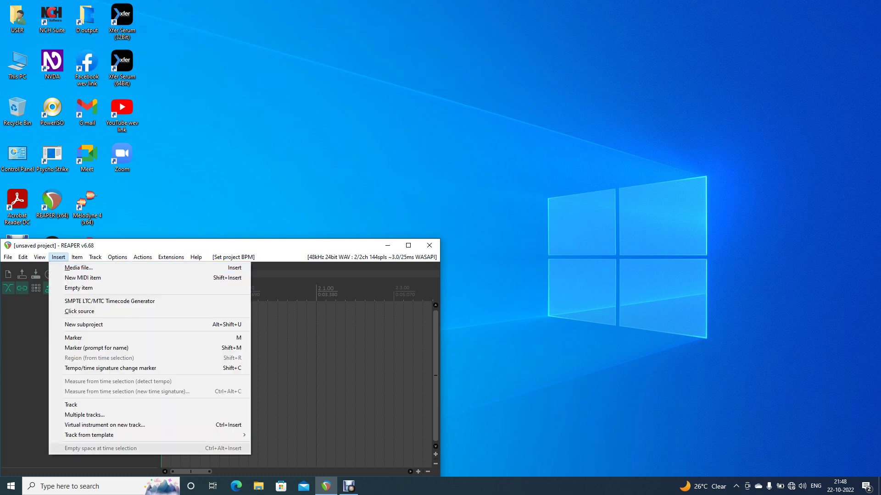
{"action": "key", "text": "Up"}
{"action": "key", "text": "Right"}
{"action": "key", "text": "k"}
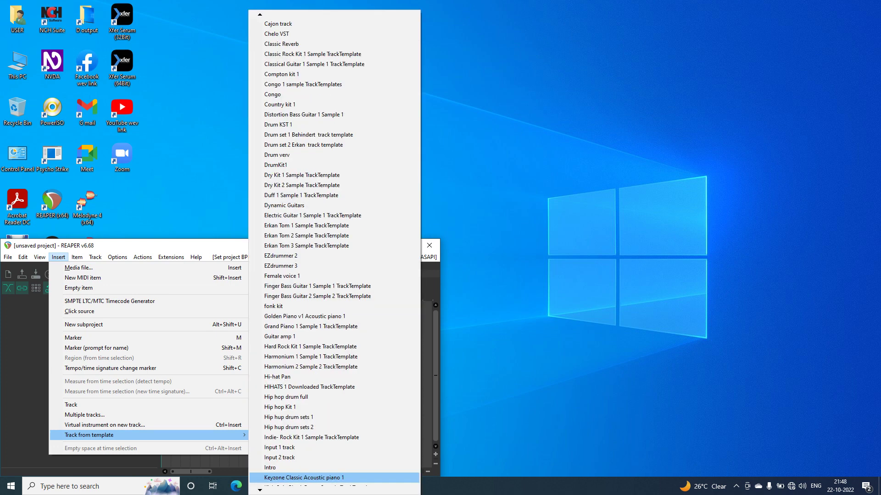
{"action": "key", "text": "Return"}
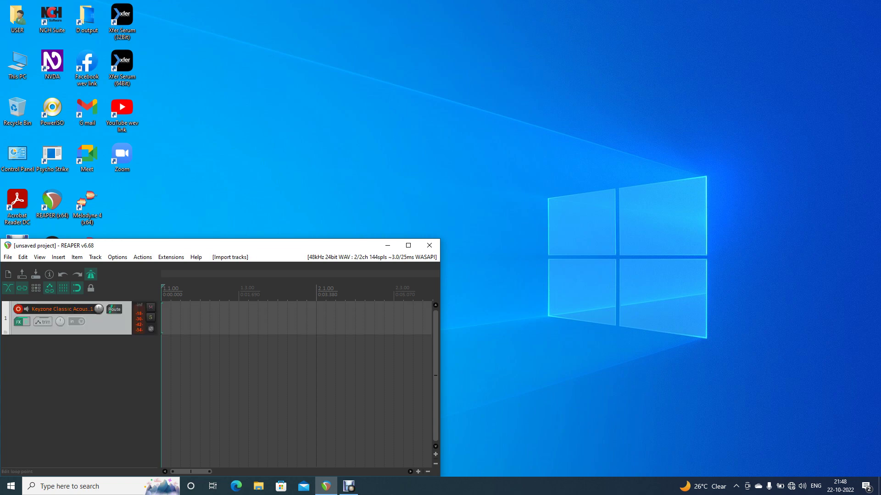
Step: Audition the piano track with notes and chords on the virtual MIDI keyboard, around center notes G 5 and G 4
{"action": "key", "text": "alt+b"}
{"action": "key", "text": "z"}
{"action": "key", "text": "q"}
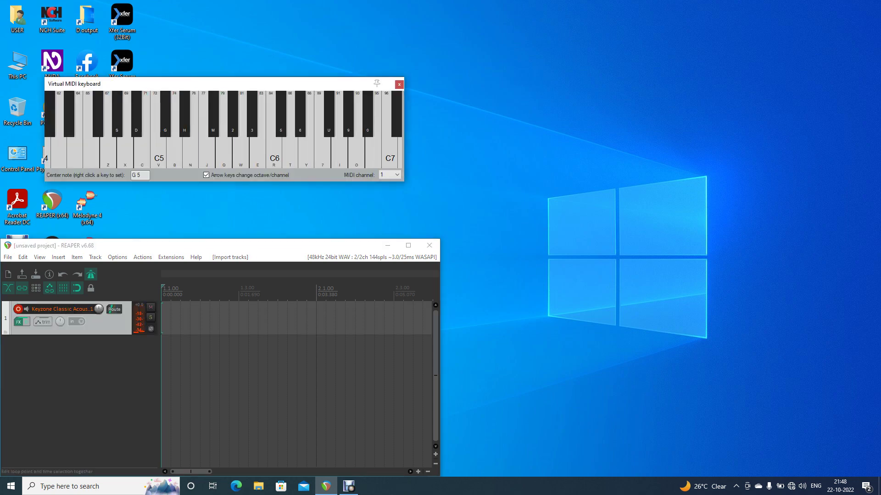
{"action": "key", "text": "m"}
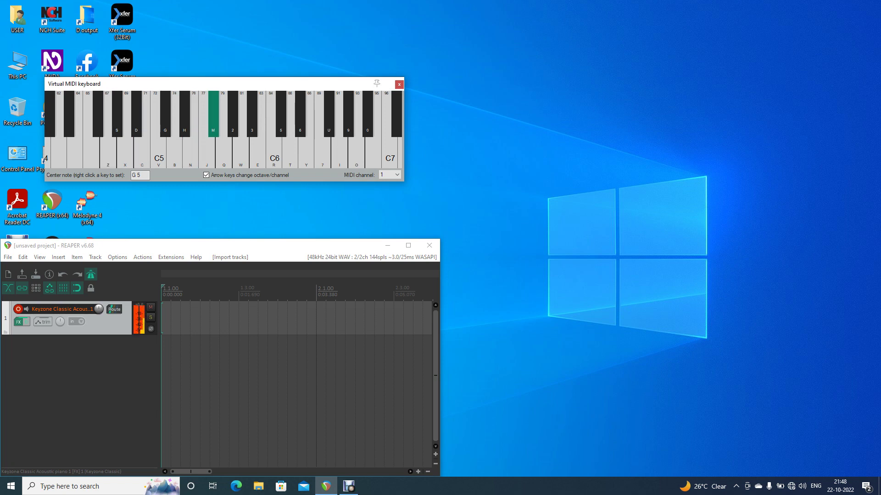
{"action": "key", "text": "z"}
{"action": "key", "text": "c"}
{"action": "key", "text": "b"}
{"action": "key", "text": "z"}
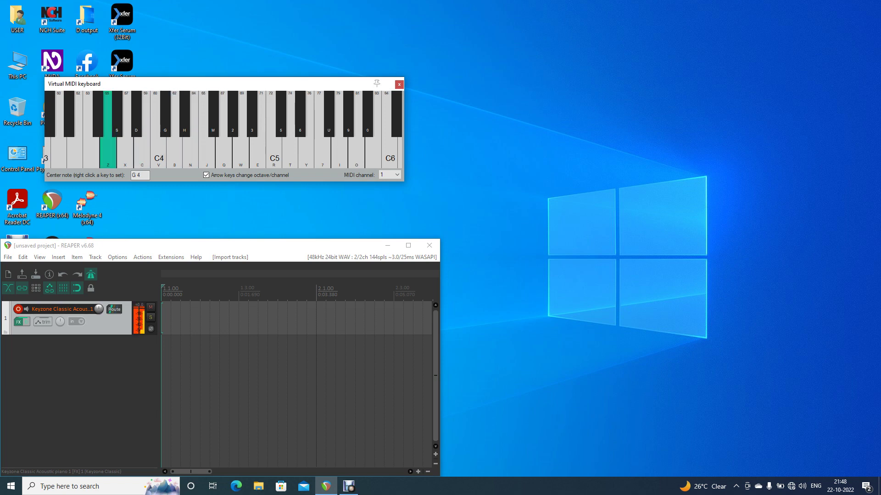
{"action": "key", "text": "b"}
{"action": "key", "text": "q"}
{"action": "key", "text": "z"}
{"action": "key", "text": "v"}
{"action": "key", "text": "Left"}
{"action": "key", "text": "c"}
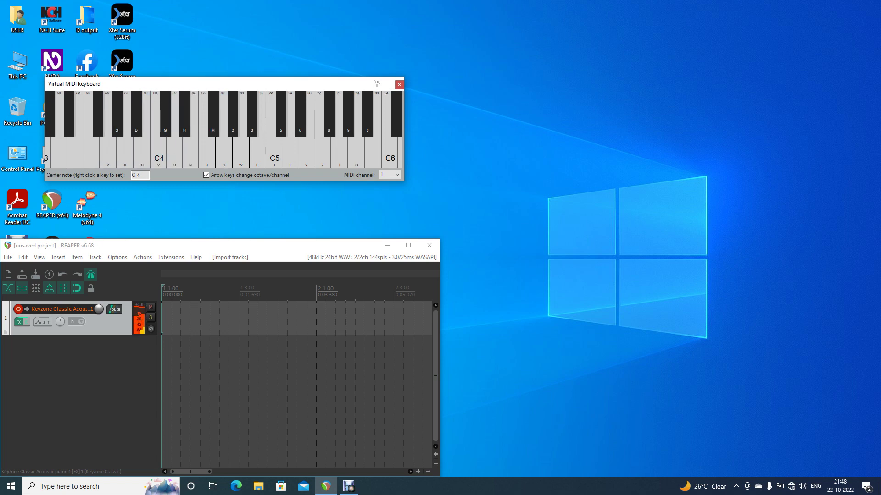
{"action": "key", "text": "c"}
{"action": "key", "text": "b"}
{"action": "key", "text": "n"}
{"action": "key", "text": "alt+b"}
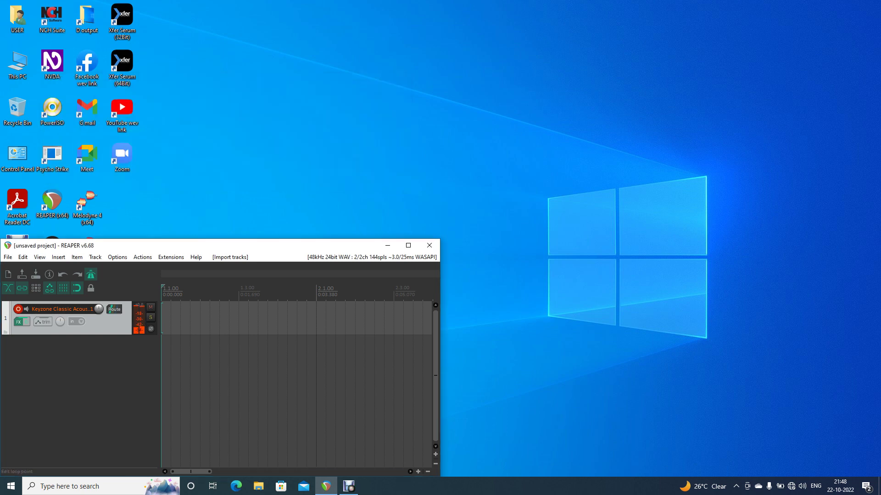
Step: Check the Keyzone Classic instrument on track 1, and rehearse chords on the virtual MIDI keyboard while the project plays
{"action": "key", "text": "f"}
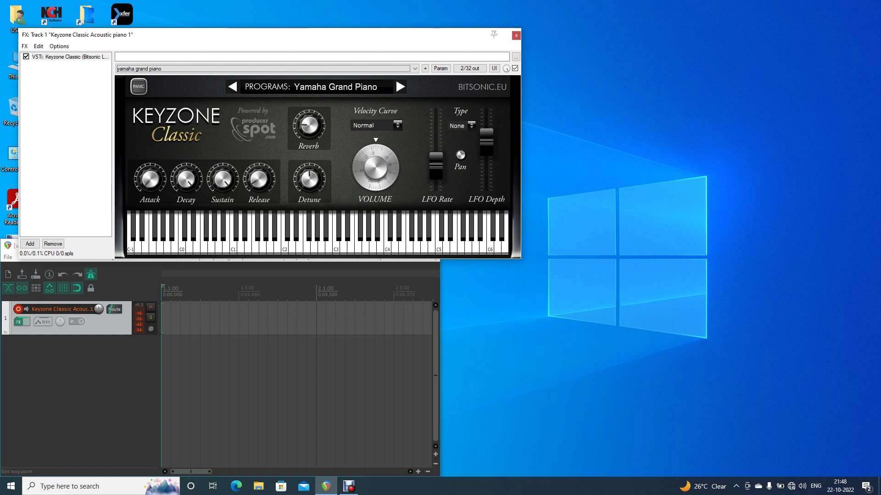
{"action": "key", "text": "Escape"}
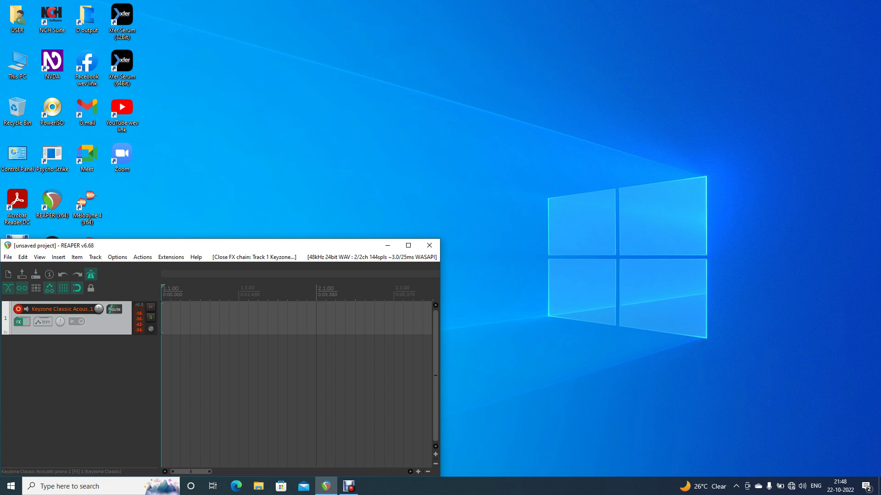
{"action": "key", "text": "alt+b"}
{"action": "key", "text": "space"}
{"action": "key", "text": "z"}
{"action": "key", "text": "b"}
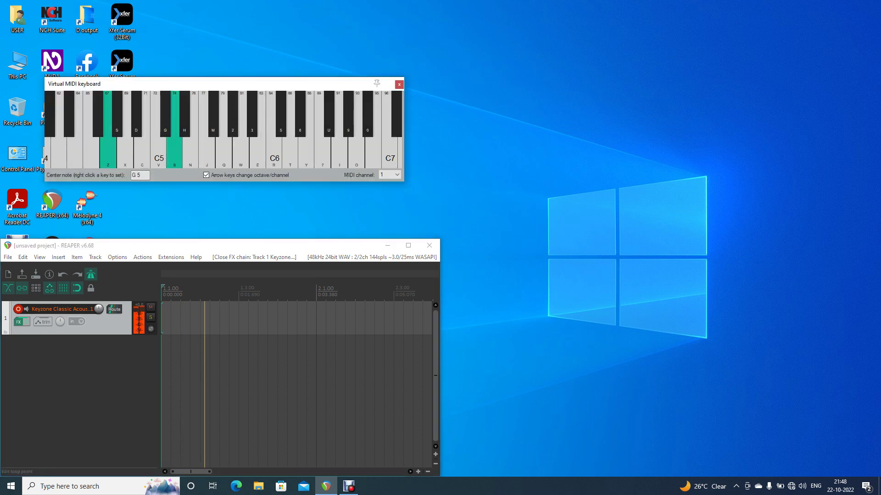
{"action": "key", "text": "v"}
{"action": "key", "text": "n"}
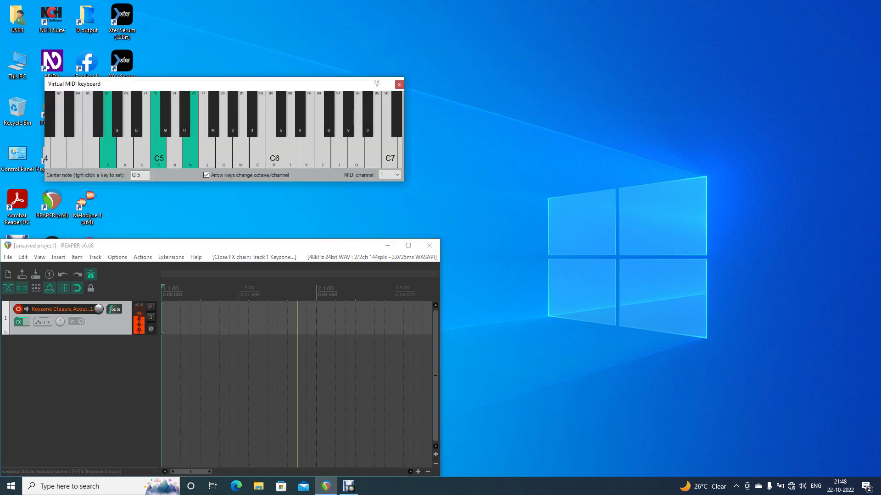
{"action": "key", "text": "x"}
{"action": "key", "text": "b"}
{"action": "key", "text": "m"}
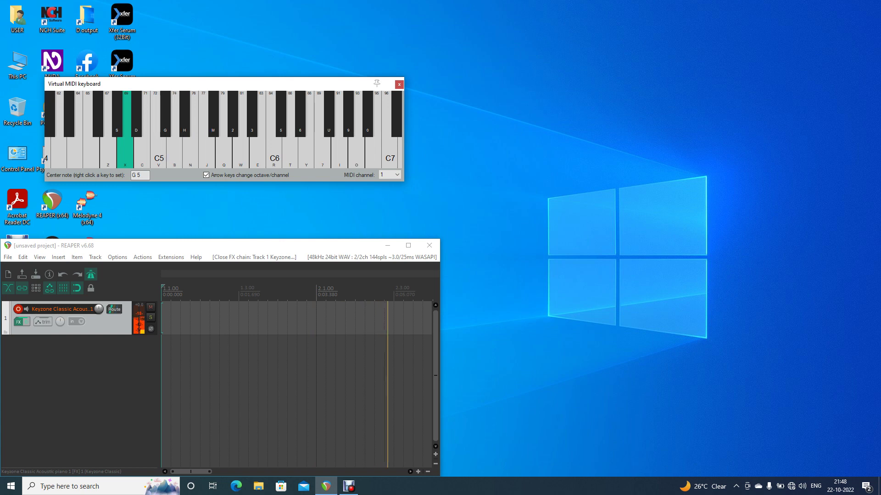
{"action": "key", "text": "c"}
{"action": "key", "text": "n"}
{"action": "key", "text": "q"}
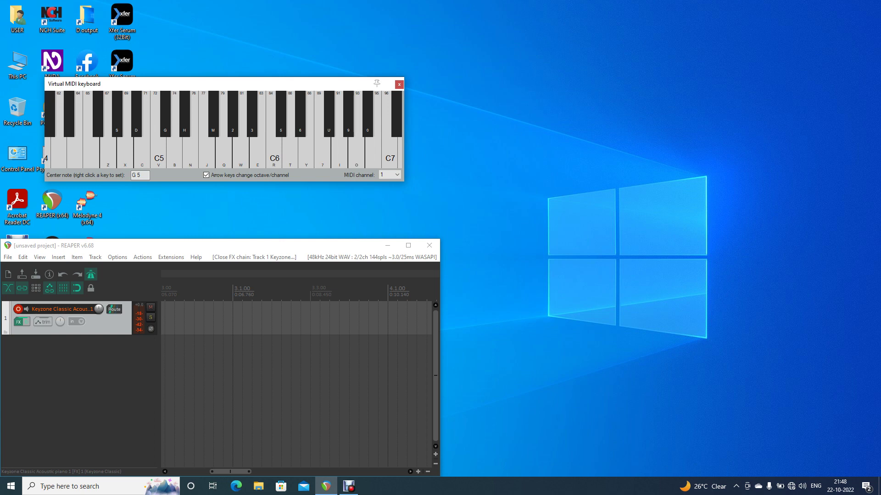
Step: Lower the virtual MIDI keyboard to center note G 4 and try a chord in that octave
{"action": "key", "text": "Left"}
{"action": "key", "text": "z"}
{"action": "key", "text": "b"}
{"action": "key", "text": "n"}
{"action": "key", "text": "q"}
{"action": "key", "text": "alt+b"}
Step: Record piano chords on track 1 with the virtual MIDI keyboard, one at the start of each of measures 2 to 6
{"action": "key", "text": "ctrl+r"}
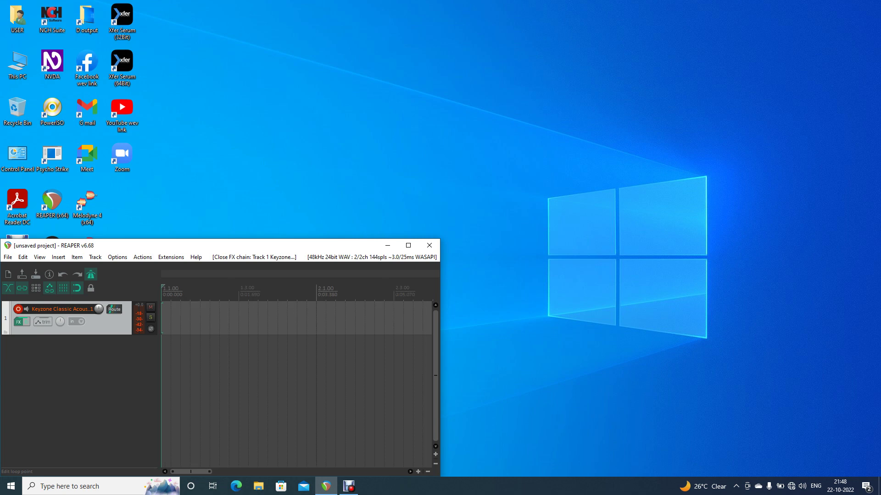
{"action": "key", "text": "alt+b"}
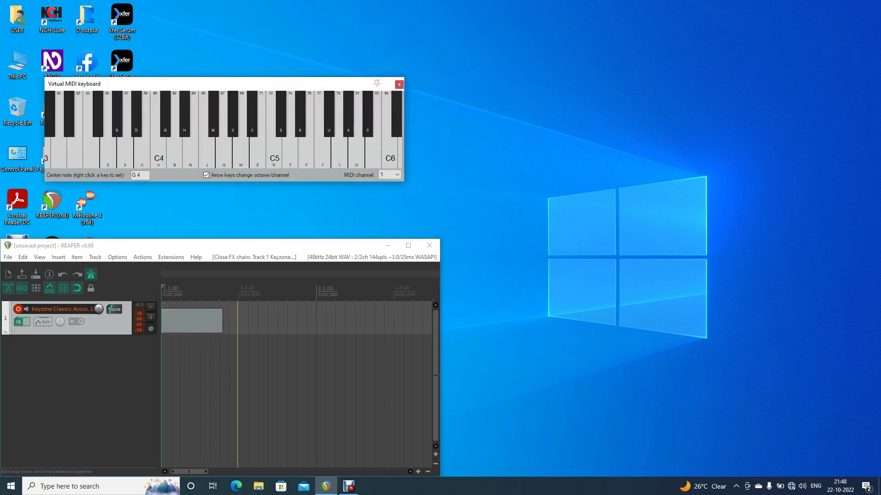
{"action": "key", "text": "z"}
{"action": "key", "text": "b"}
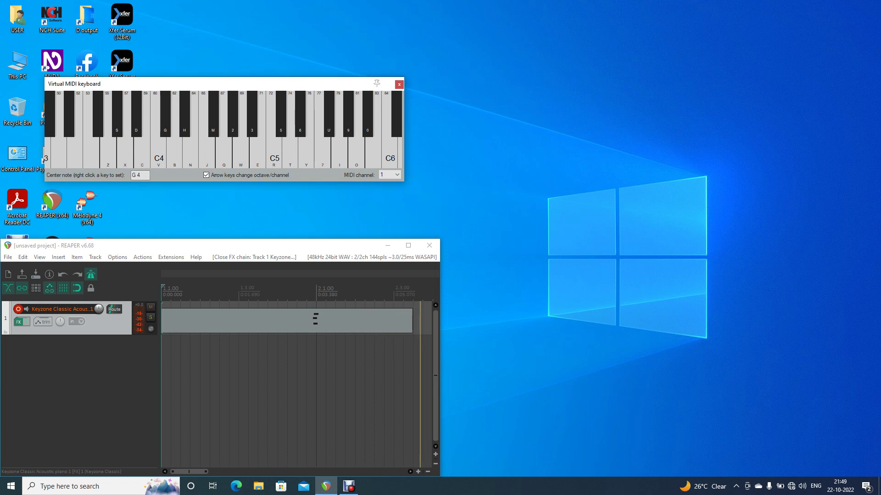
{"action": "key", "text": "z"}
{"action": "key", "text": "c"}
{"action": "key", "text": "b"}
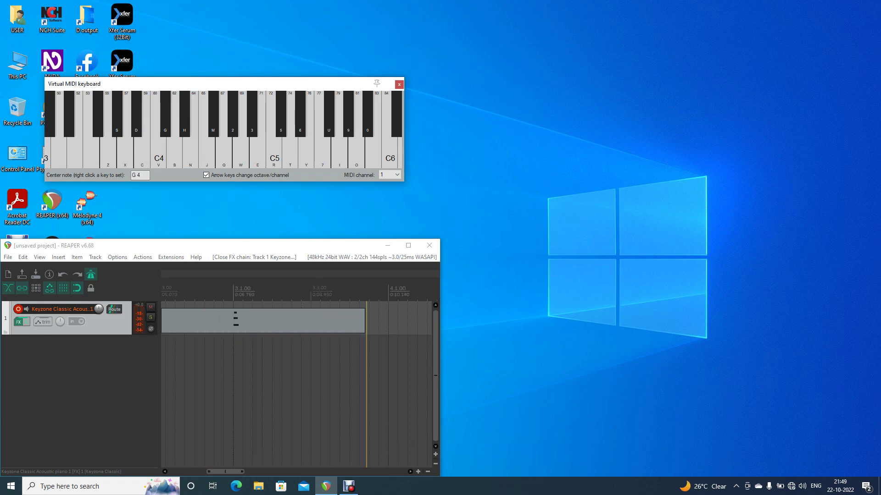
{"action": "key", "text": "x"}
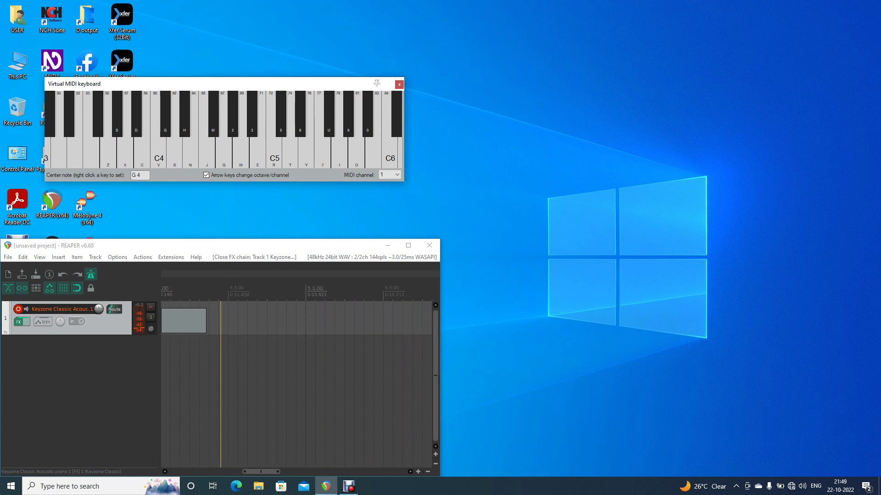
{"action": "key", "text": "z"}
{"action": "key", "text": "c"}
{"action": "key", "text": "b"}
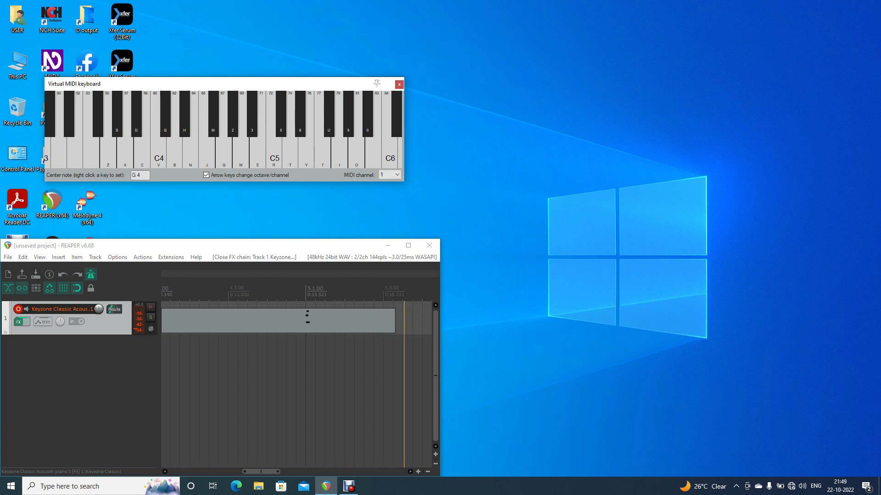
{"action": "key", "text": "z"}
{"action": "key", "text": "c"}
{"action": "key", "text": "b"}
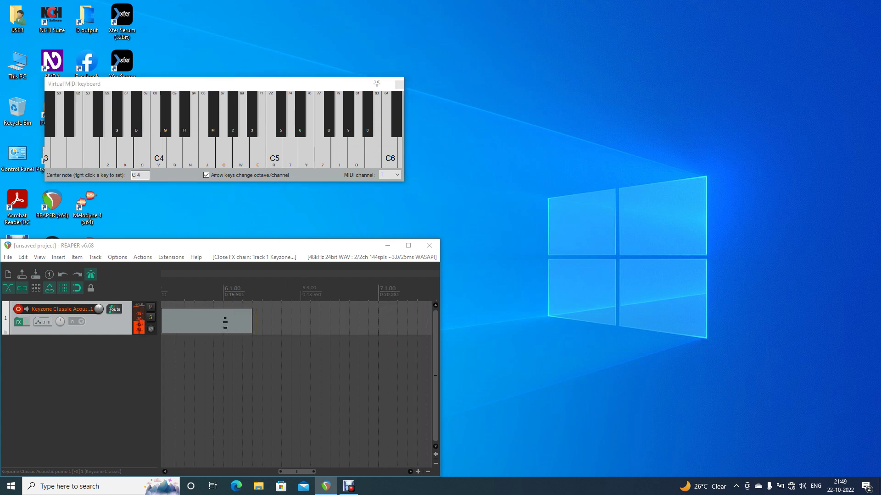
{"action": "key", "text": "space"}
{"action": "key", "text": "alt+b"}
{"action": "key", "text": "Home"}
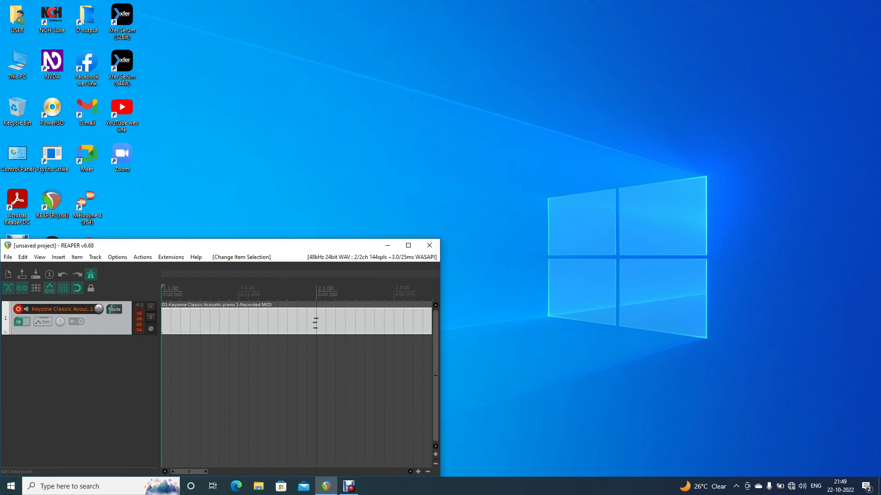
Step: Quantize the recorded piano item, and split it at 2.1.00 to delete the empty first measure
{"action": "left_click", "coordinate": [315, 323]}
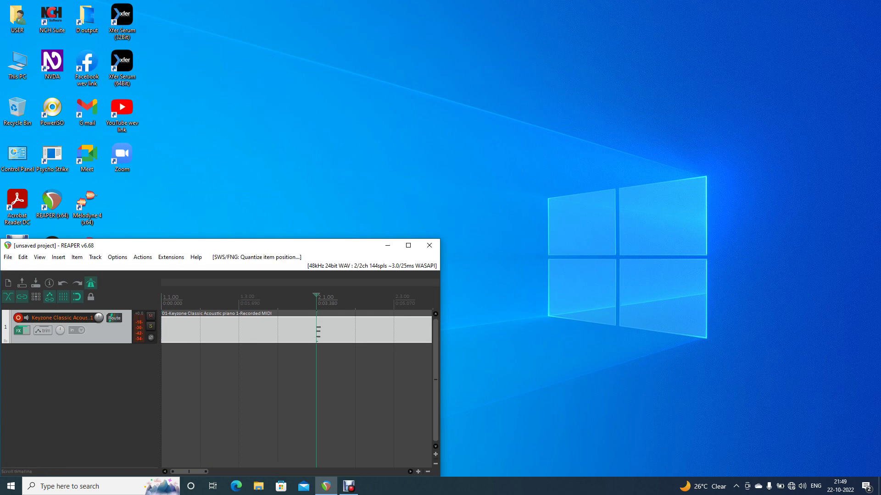
{"action": "key", "text": "s"}
{"action": "left_click", "coordinate": [239, 321]}
{"action": "key", "text": "Delete"}
Step: Move the remaining piano item to the project start at 1.1.00
{"action": "left_click", "coordinate": [374, 321]}
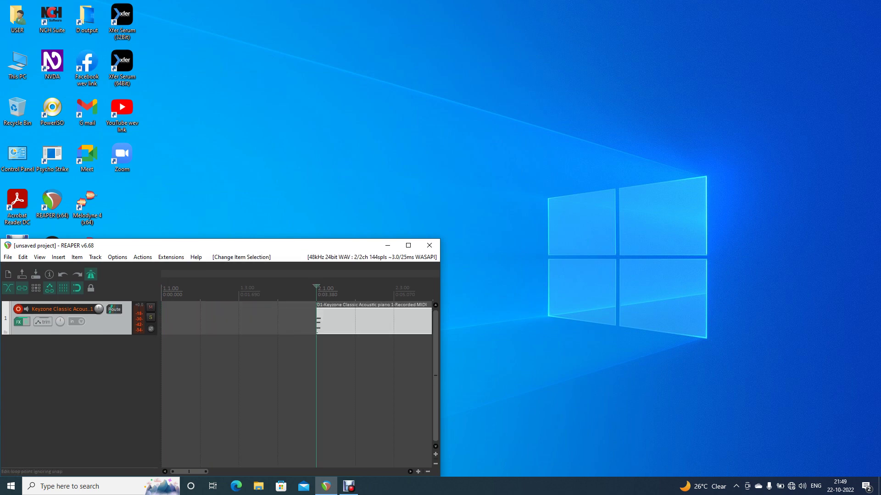
{"action": "key", "text": "ctrl+x"}
{"action": "key", "text": "Home"}
{"action": "key", "text": "ctrl+v"}
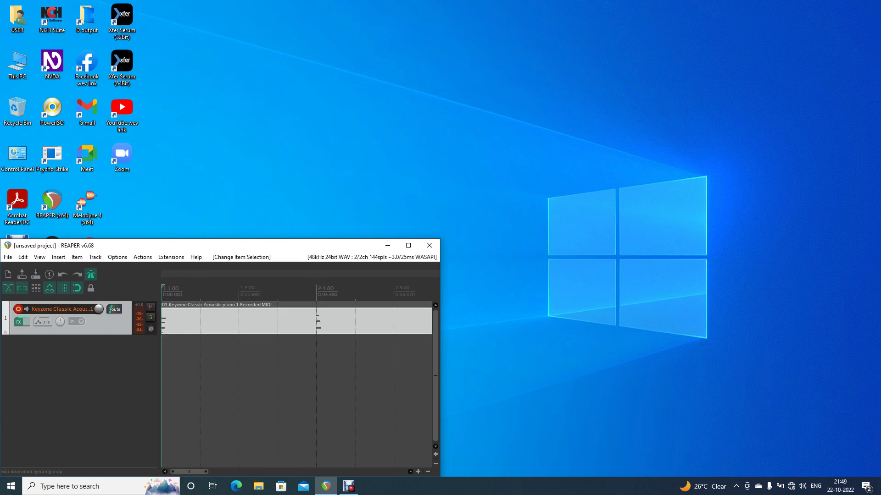
Step: Play the piano item, and split it at 5.1.00 to delete the part after measure 4
{"action": "key", "text": "space"}
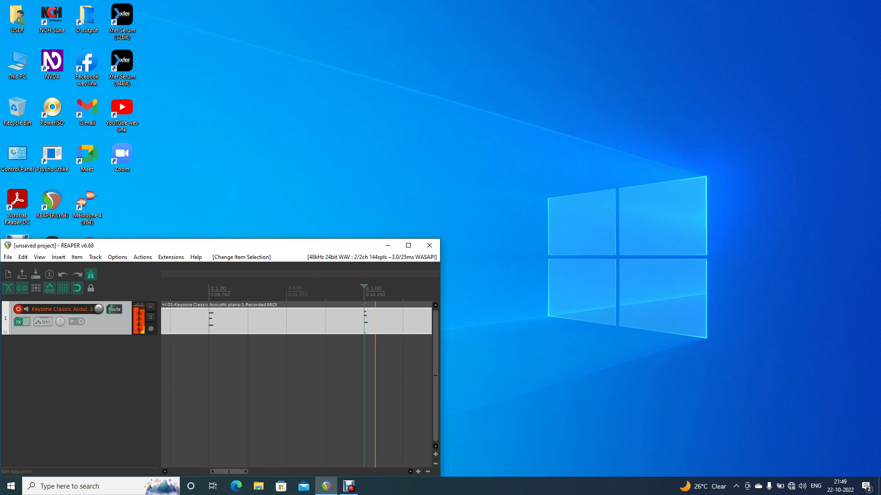
{"action": "key", "text": "s"}
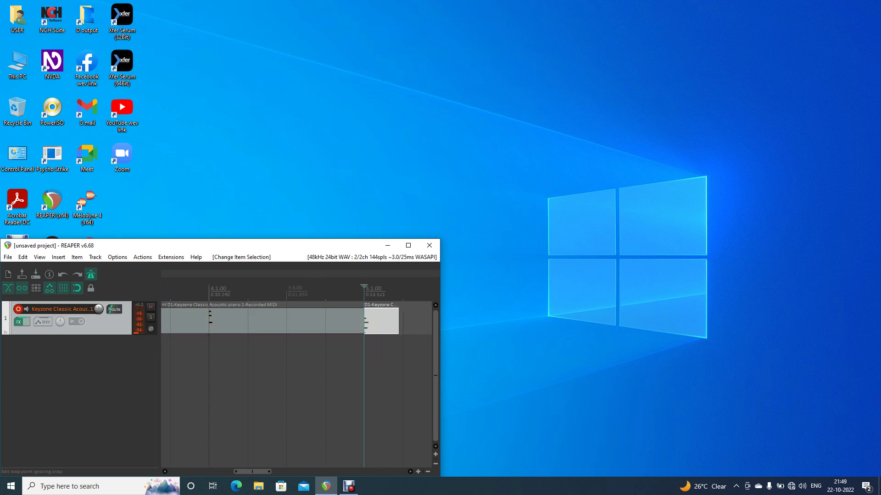
{"action": "key", "text": "Delete"}
Step: Open the piano item in the MIDI editor and listen through its chords in measures 1 to 4
{"action": "key", "text": "Home"}
{"action": "key", "text": "ctrl+a"}
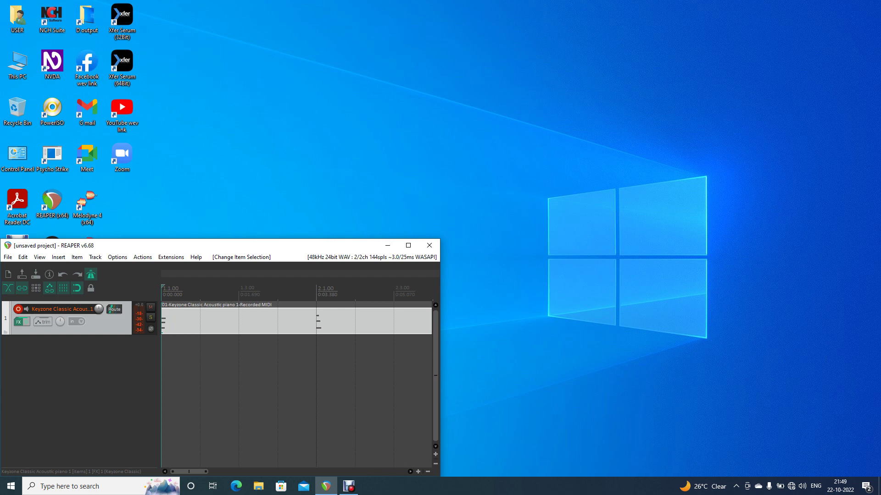
{"action": "key", "text": "ctrl+alt+e"}
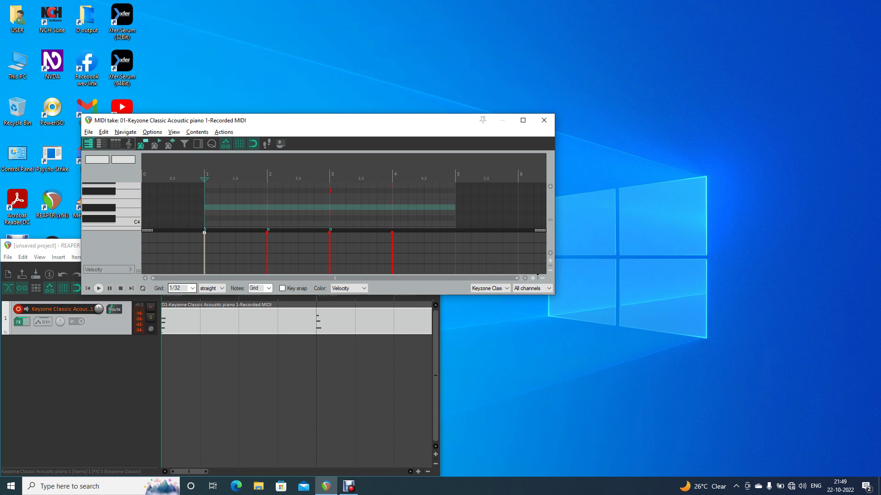
{"action": "key", "text": "Right"}
{"action": "key", "text": "Right"}
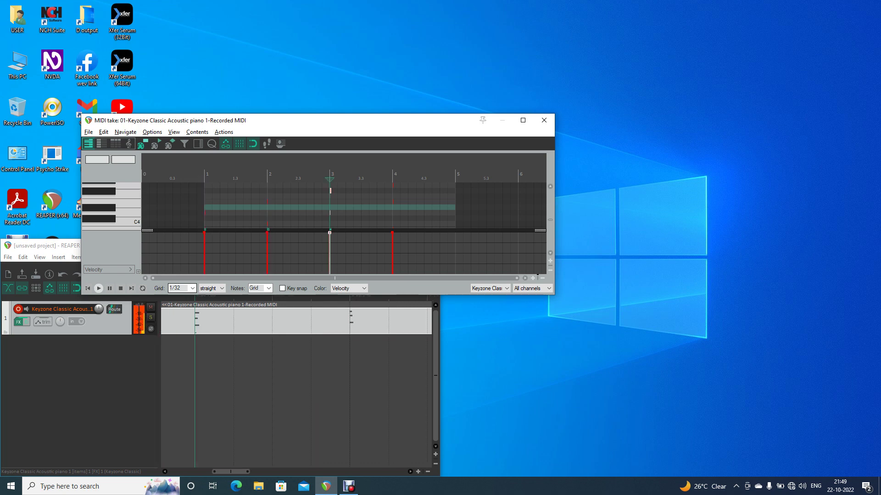
{"action": "key", "text": "Right"}
{"action": "key", "text": "Left"}
{"action": "key", "text": "Left"}
{"action": "key", "text": "Left"}
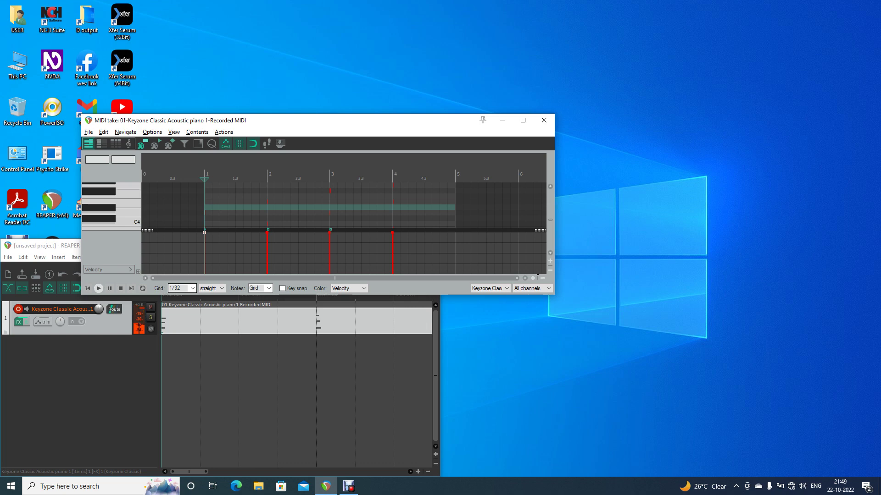
{"action": "key", "text": "space"}
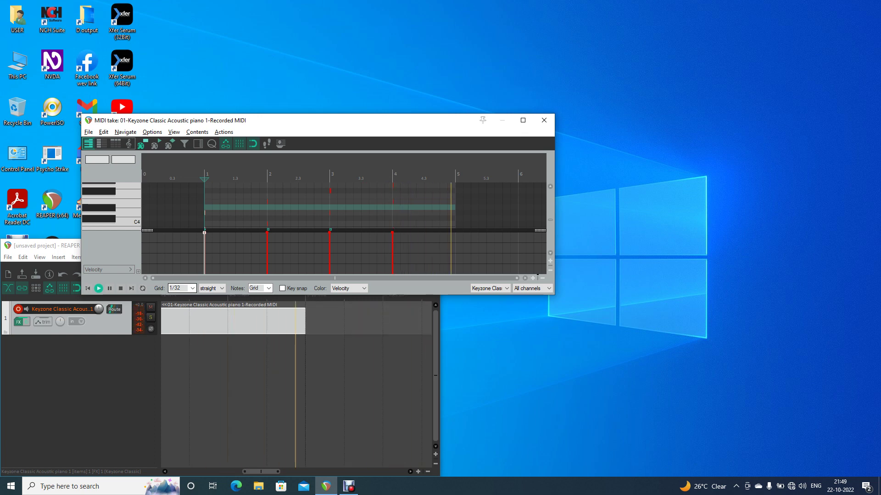
Step: Lower the velocity of all notes in the piano take to 97, and play the take to hear the change
{"action": "key", "text": "ctrl+a"}
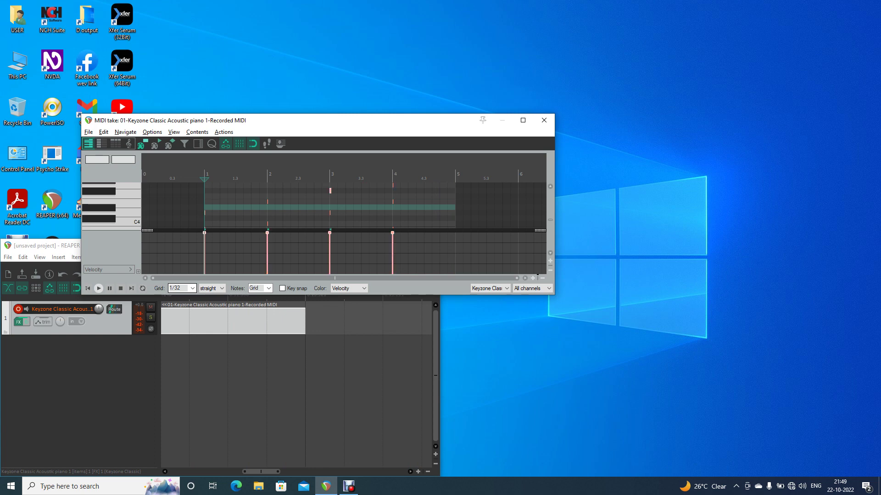
{"action": "key", "text": "Num_Lock"}
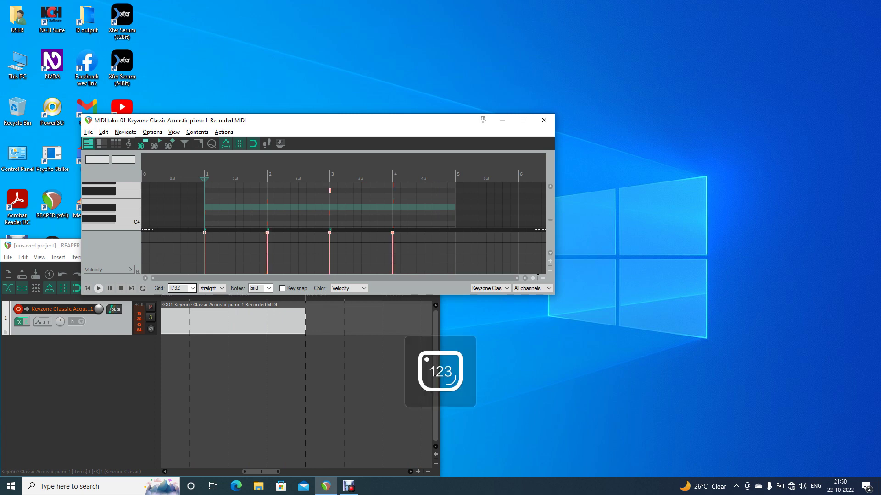
{"action": "key", "text": "KP_Subtract"}
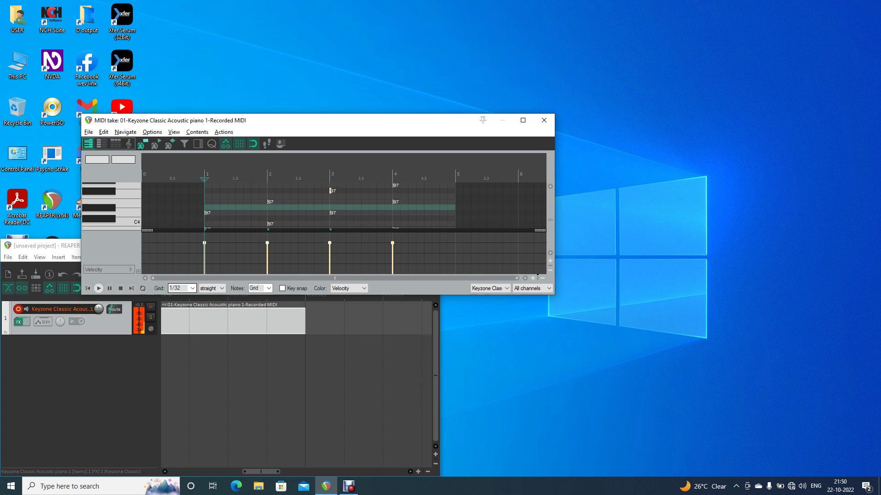
{"action": "key", "text": "space"}
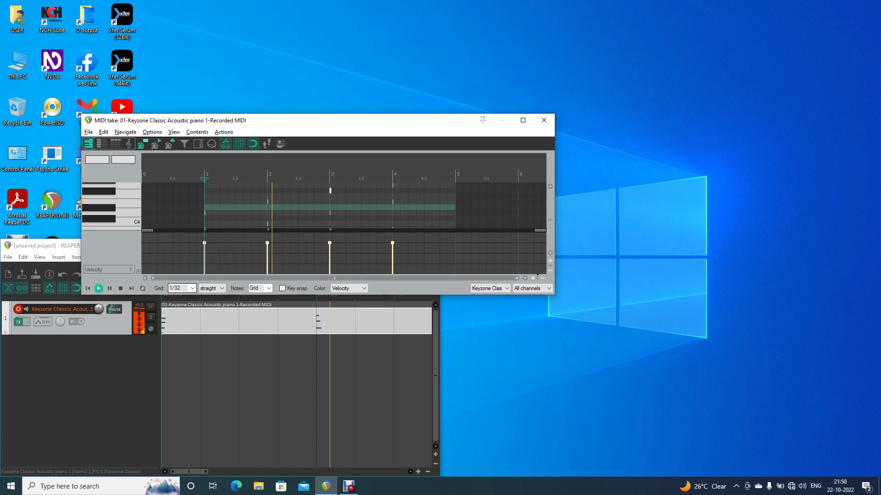
{"action": "key", "text": "space"}
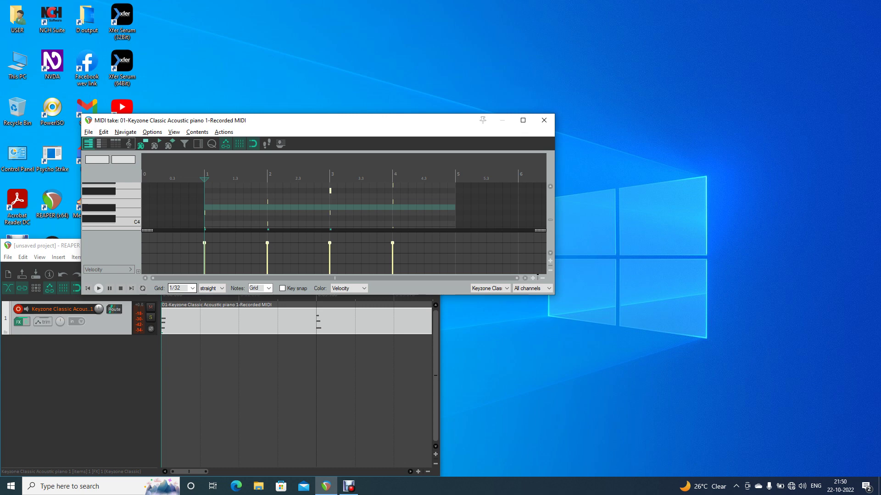
Step: Show the piano take as an event list, and examine its events one by one from the first note to the end marker
{"action": "key", "text": "alt+3"}
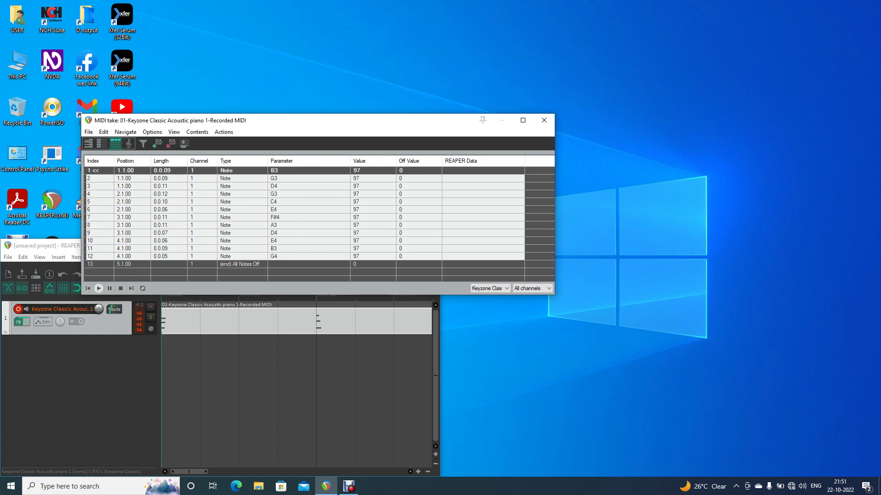
{"action": "key", "text": "Down"}
{"action": "key", "text": "Up"}
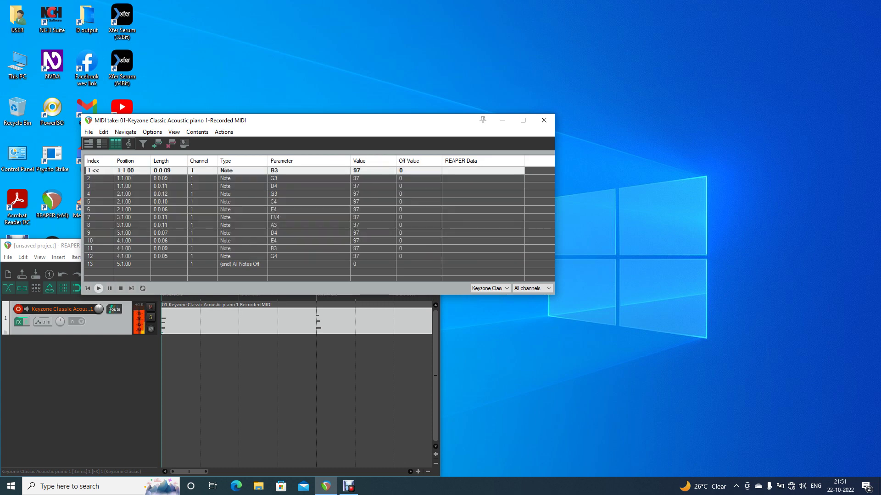
{"action": "key", "text": "Down"}
{"action": "key", "text": "Down"}
{"action": "key", "text": "Down"}
{"action": "key", "text": "Down"}
{"action": "key", "text": "Down"}
{"action": "key", "text": "Down"}
{"action": "key", "text": "Down"}
{"action": "key", "text": "Down"}
{"action": "key", "text": "Down"}
{"action": "key", "text": "Down"}
{"action": "key", "text": "Down"}
{"action": "key", "text": "Down"}
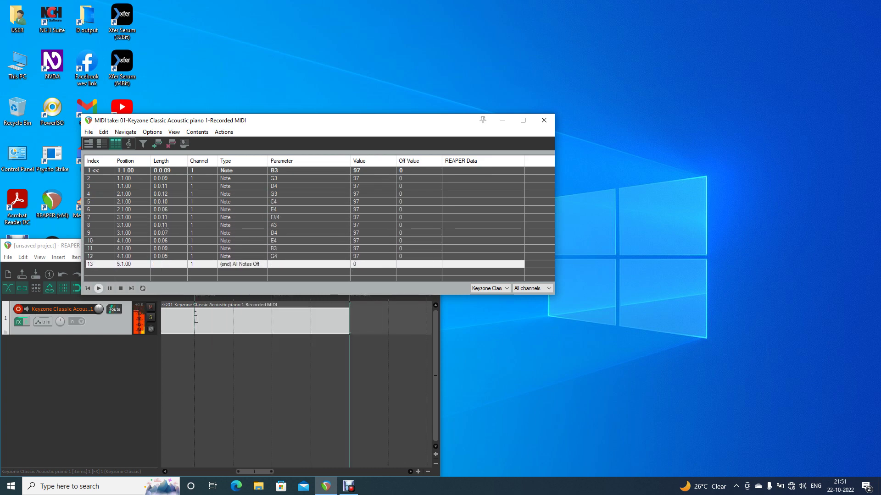
{"action": "key", "text": "Up"}
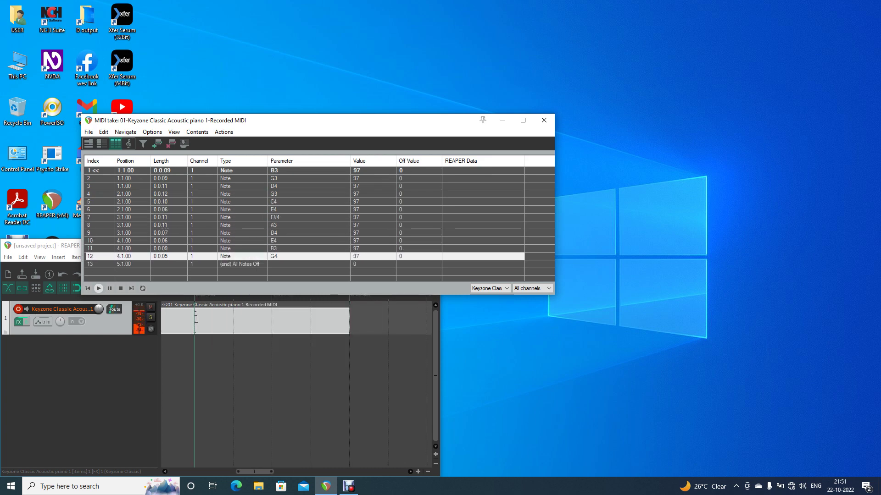
Step: Start adding an event at the first note's position, 1.1.00, with the type Control Change (CC)
{"action": "key", "text": "Home"}
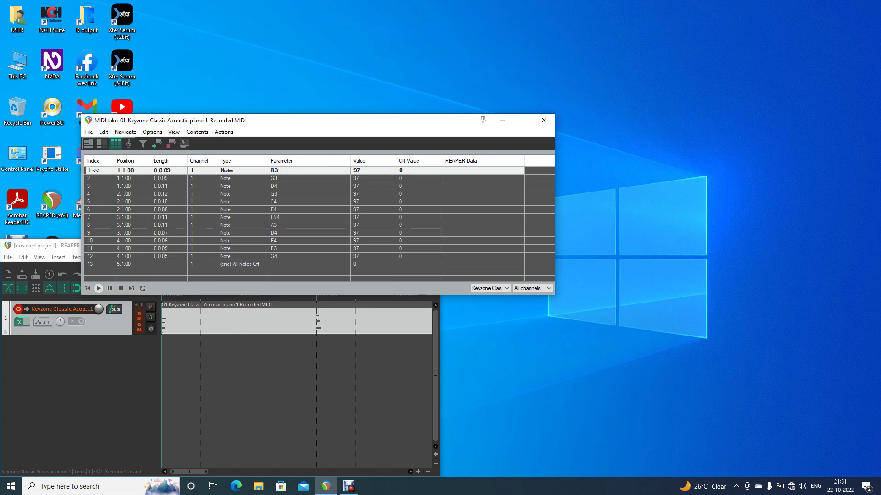
{"action": "key", "text": "Num_Lock"}
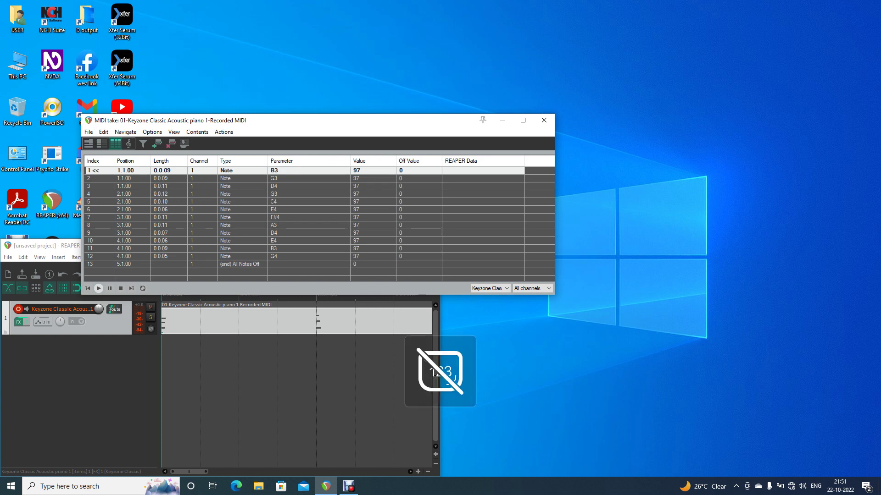
{"action": "key", "text": "Num_Lock"}
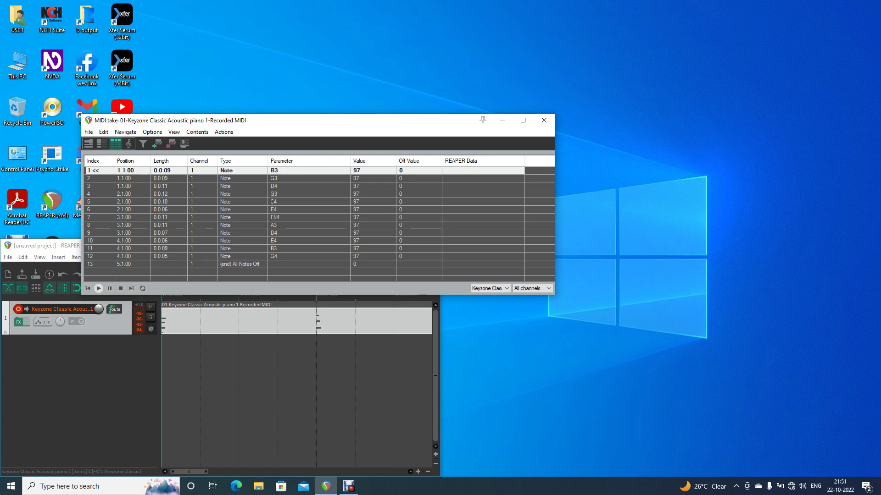
{"action": "key", "text": "Insert"}
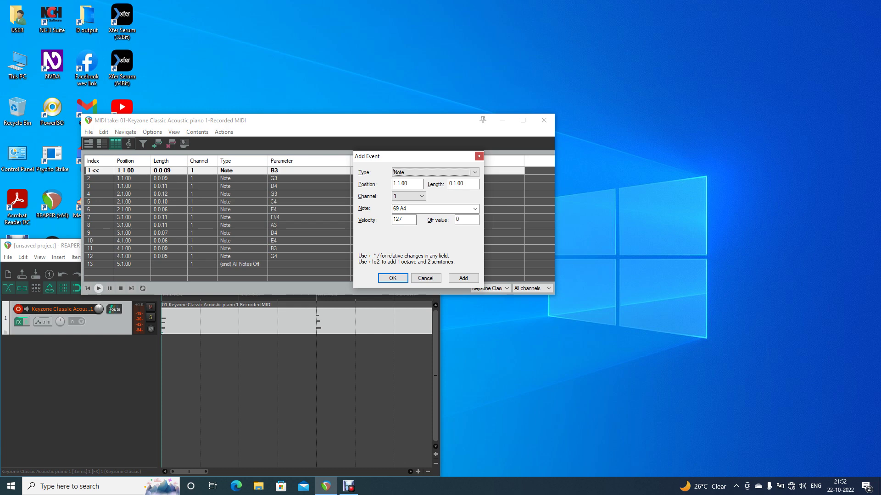
{"action": "key", "text": "Down"}
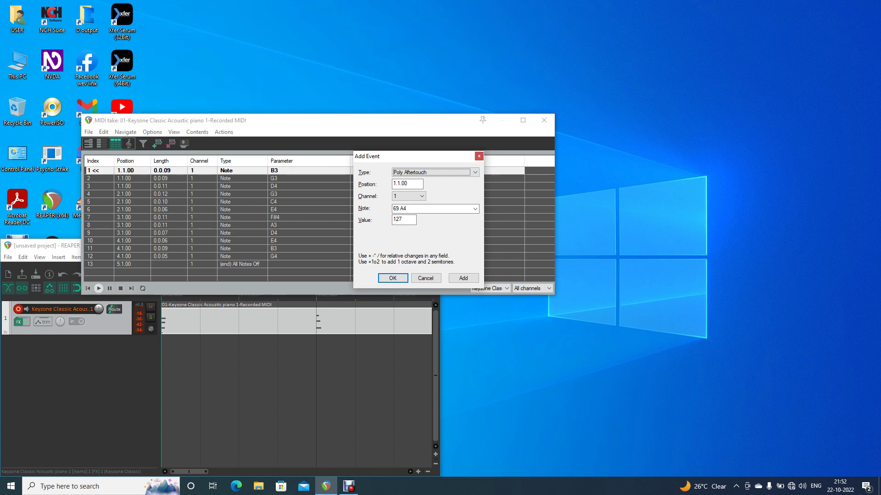
{"action": "key", "text": "Down"}
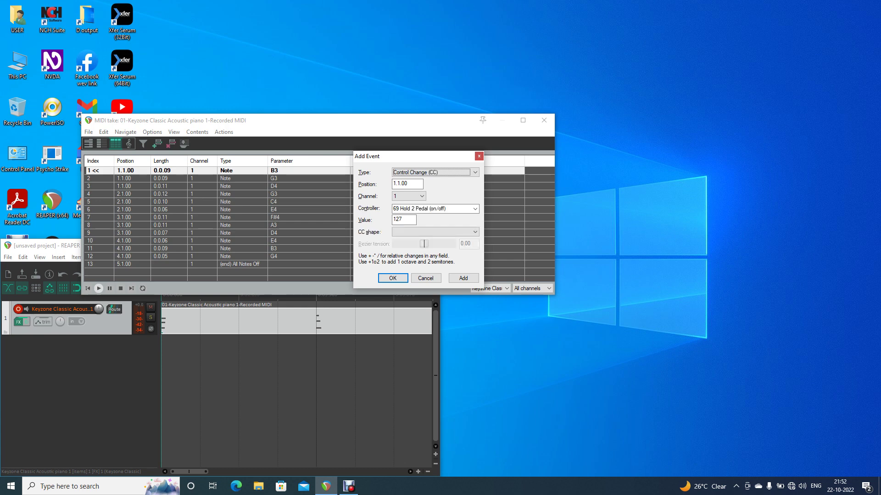